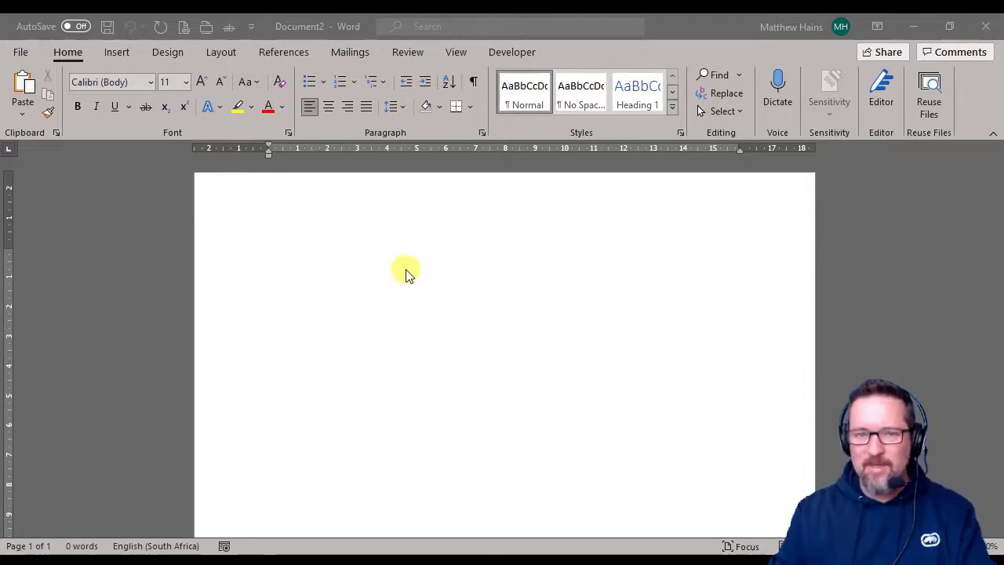
Tick Draw under Main Tabs in Customize the Ribbon so Word shows a Draw tab.
left_click(701, 21)
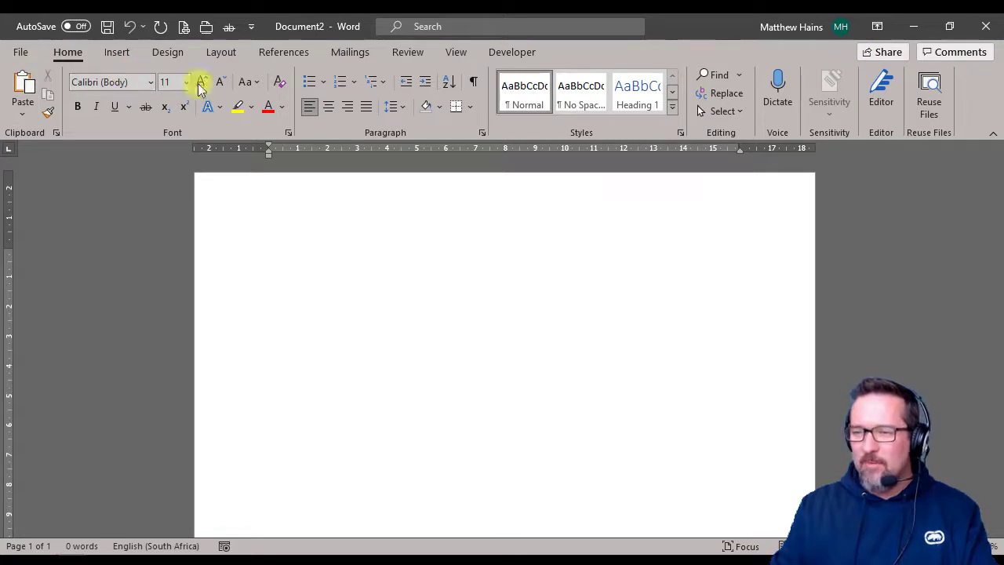
right_click(969, 93)
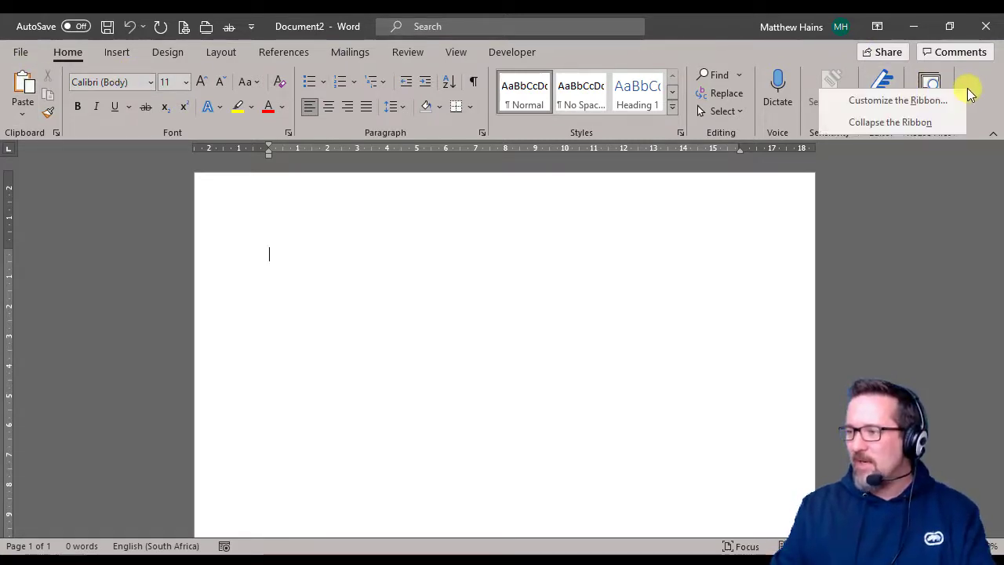
left_click(881, 103)
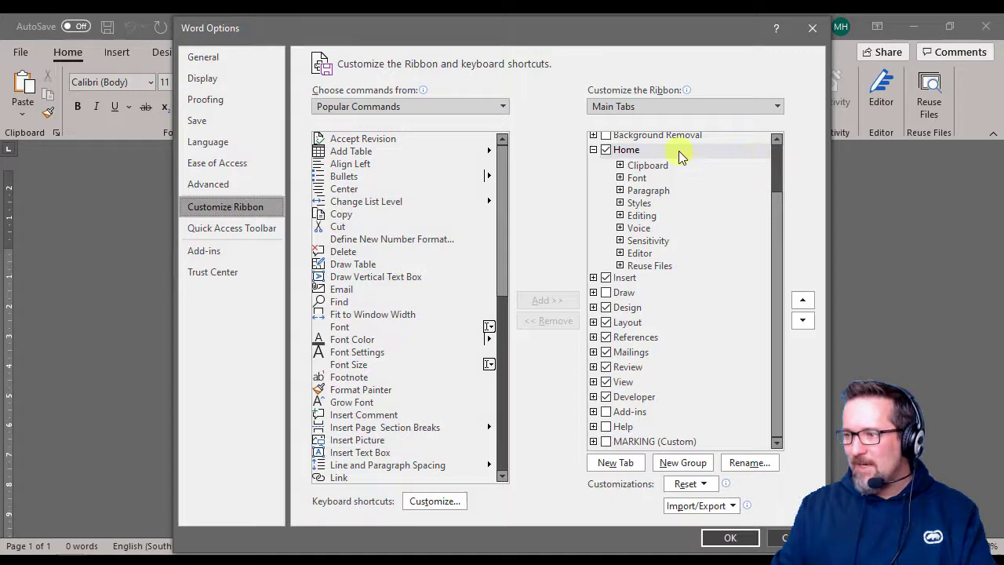
mouse_move(664, 89)
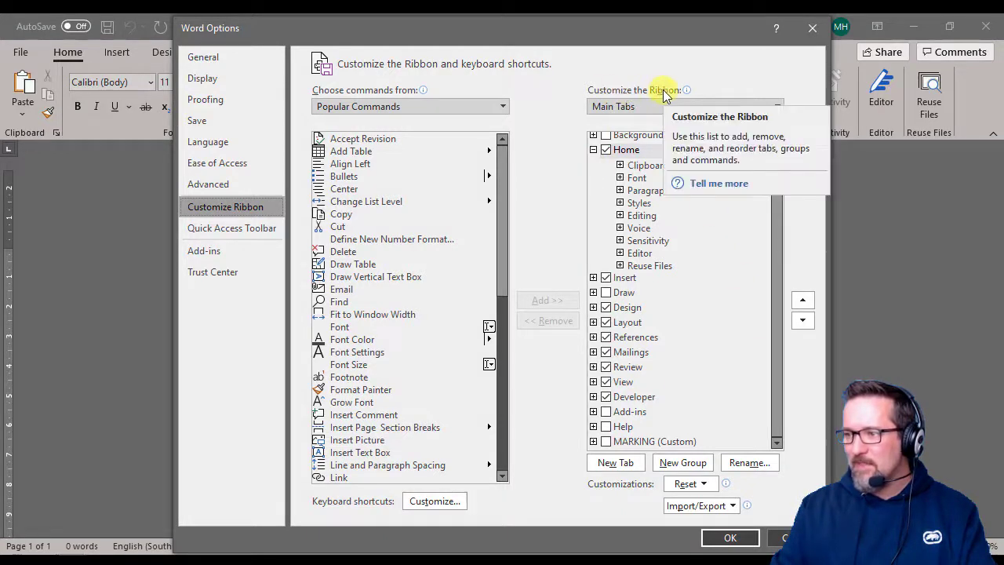
left_click(605, 293)
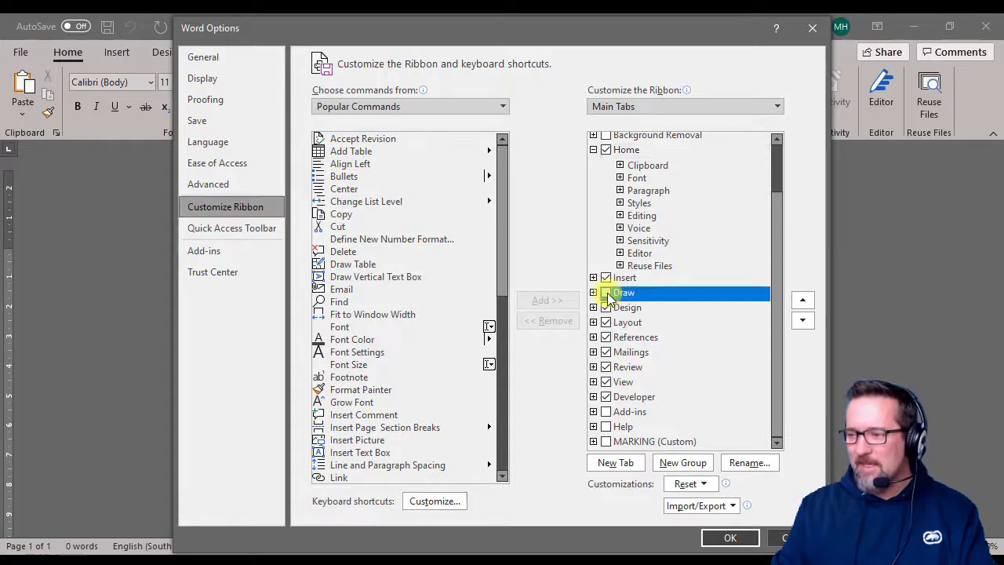
left_click(730, 537)
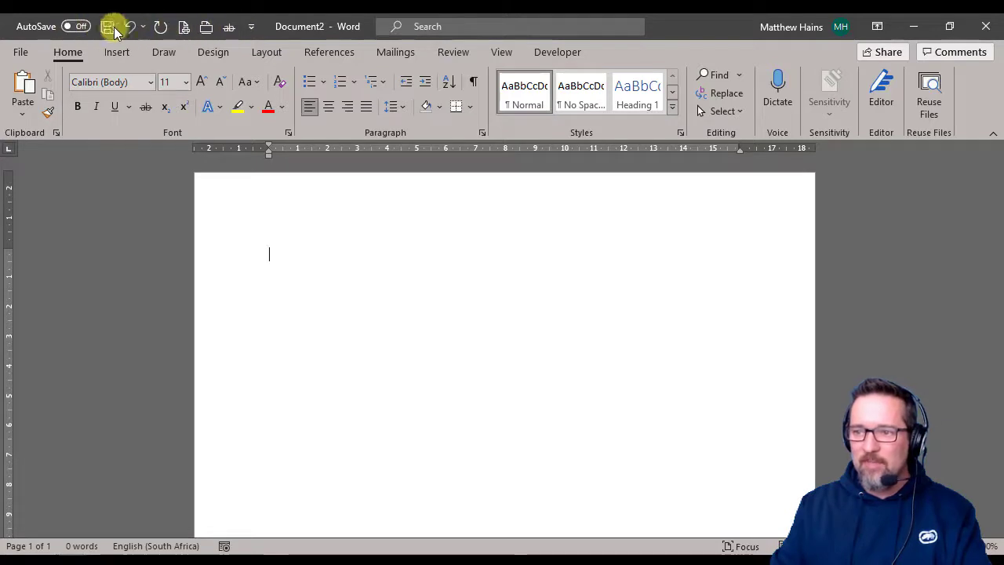
Add the Drawing Tools command from the Draw Tab list to the Quick Access Toolbar.
left_click(252, 28)
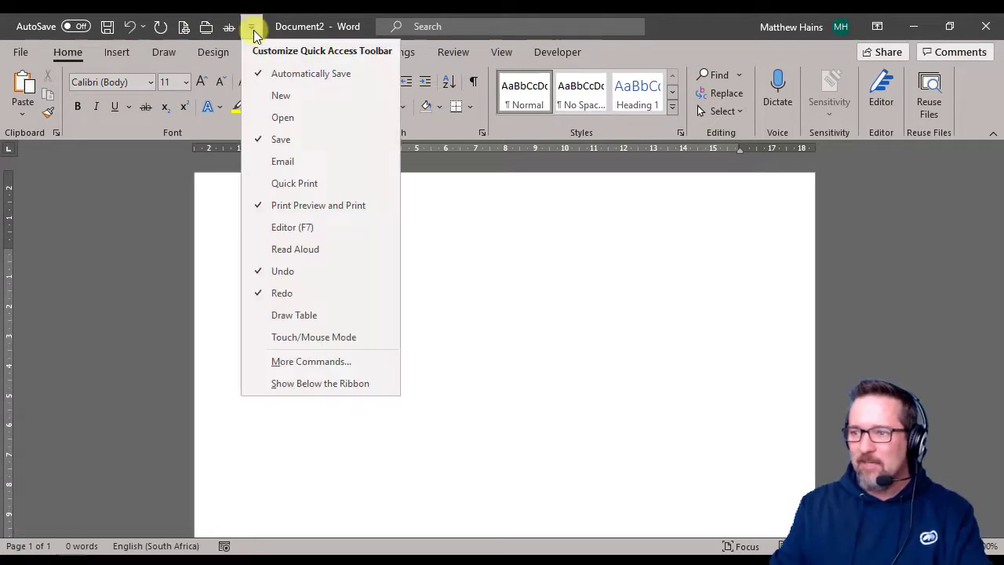
left_click(326, 365)
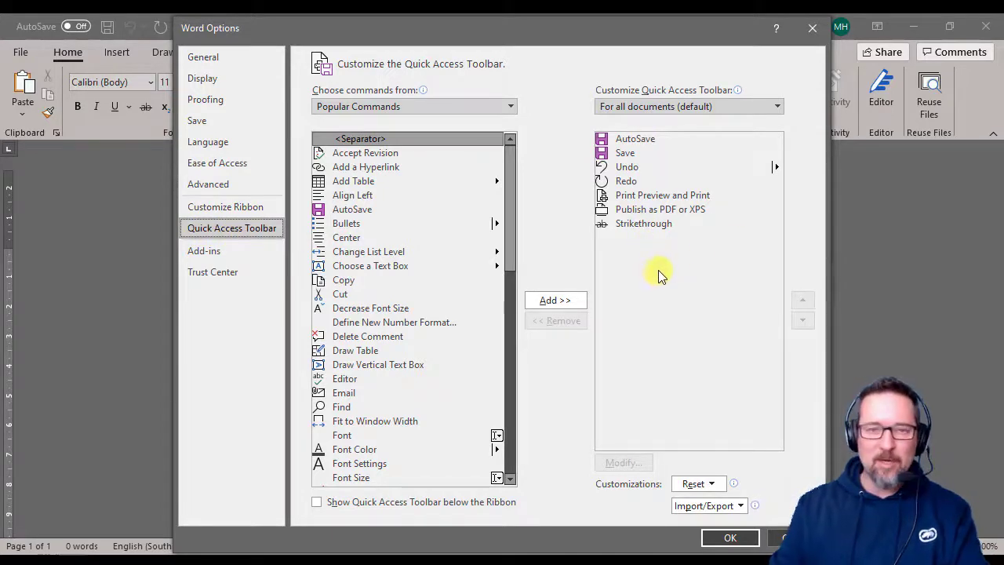
left_click(511, 106)
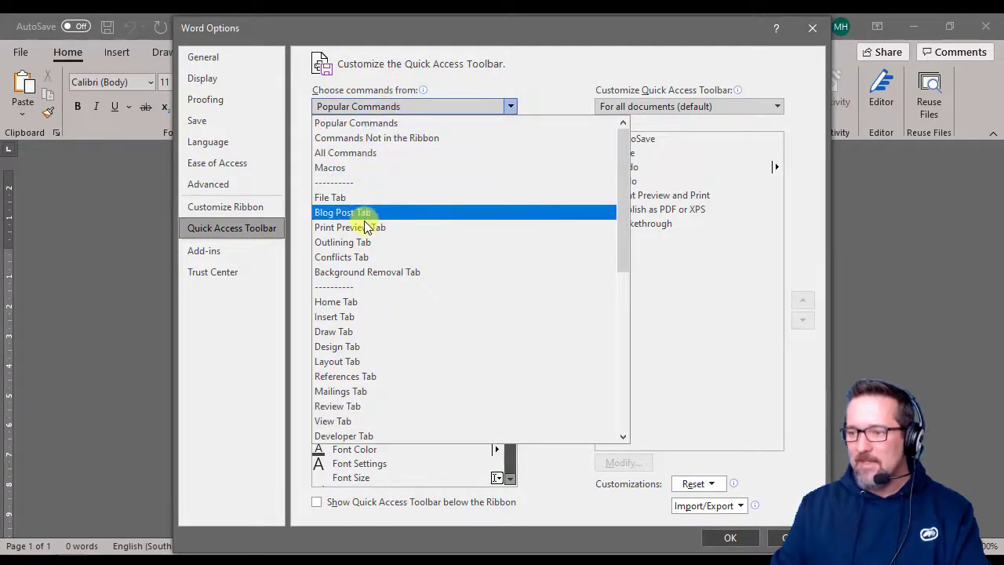
left_click(365, 332)
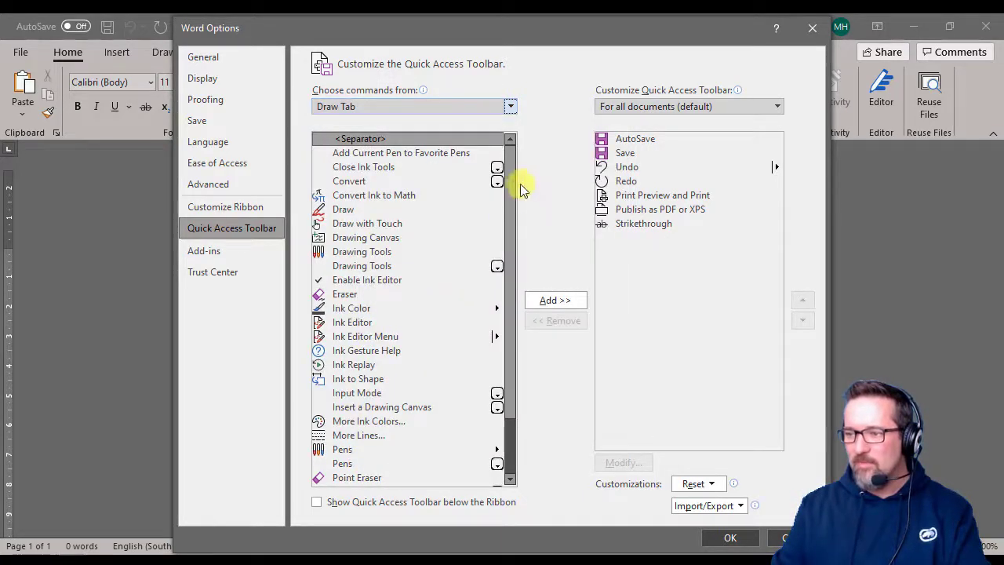
mouse_move(507, 180)
left_mouse_down()
mouse_move(516, 254)
mouse_move(509, 360)
left_mouse_up()
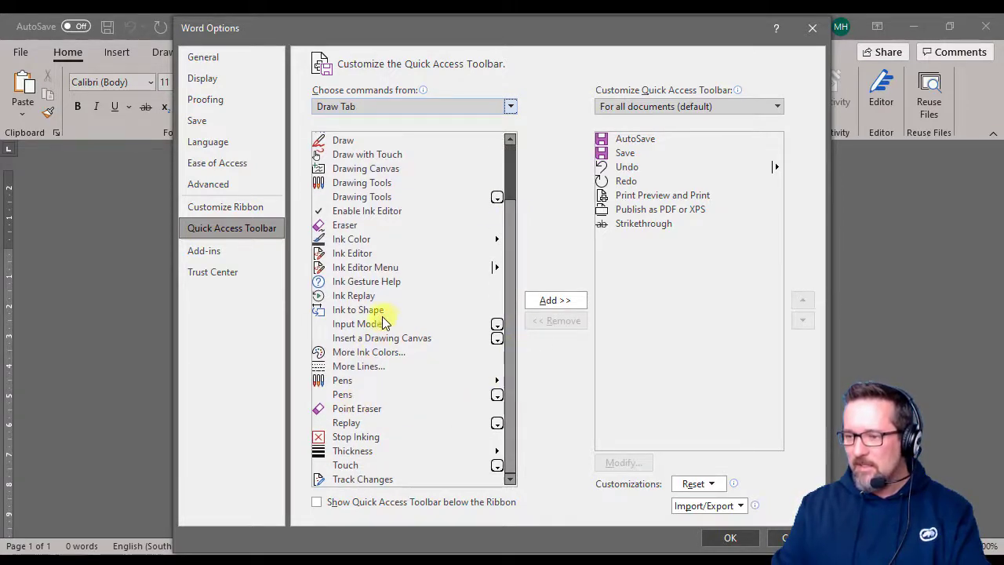
scroll(376, 345, "up", 2)
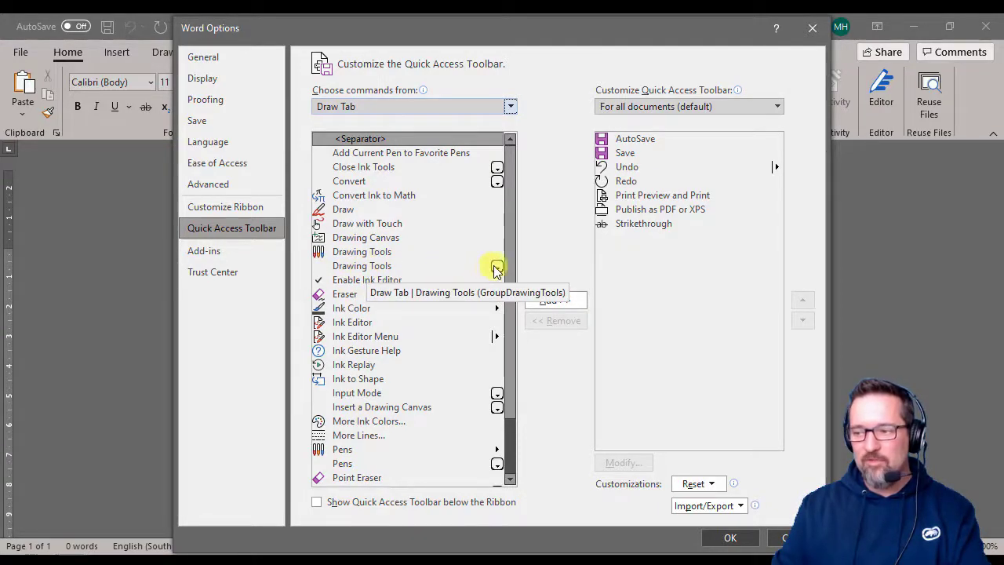
left_click(363, 268)
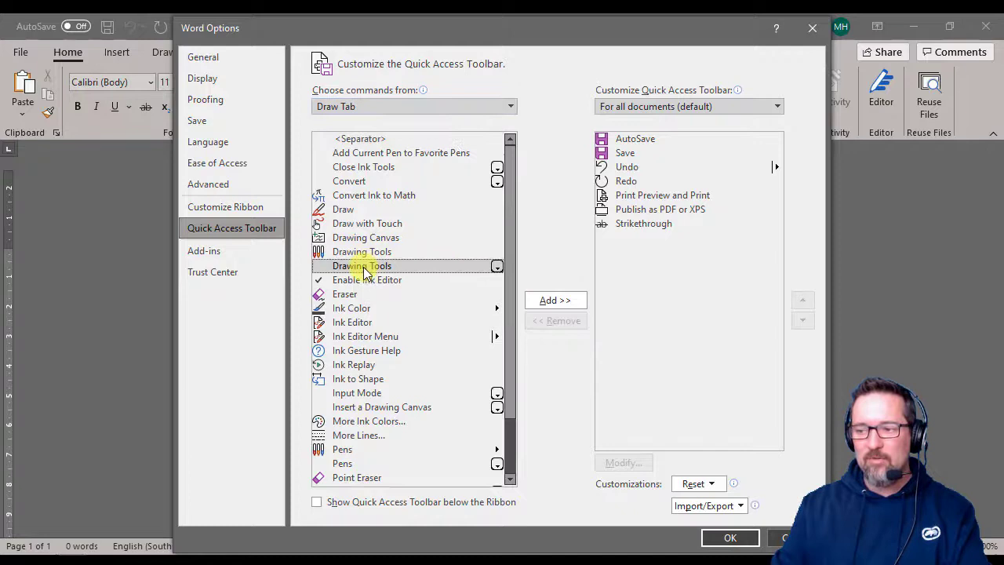
left_click(576, 299)
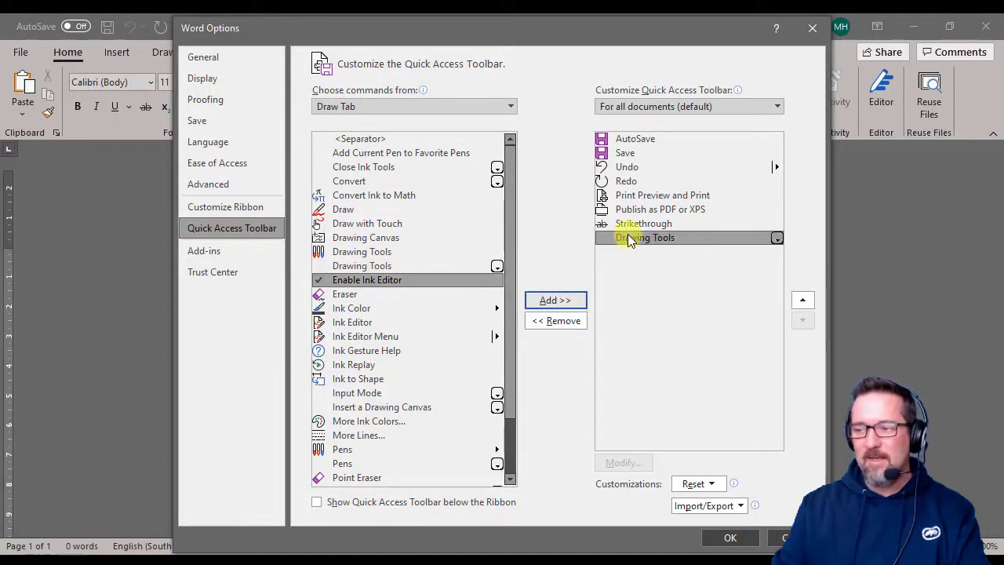
left_click(731, 538)
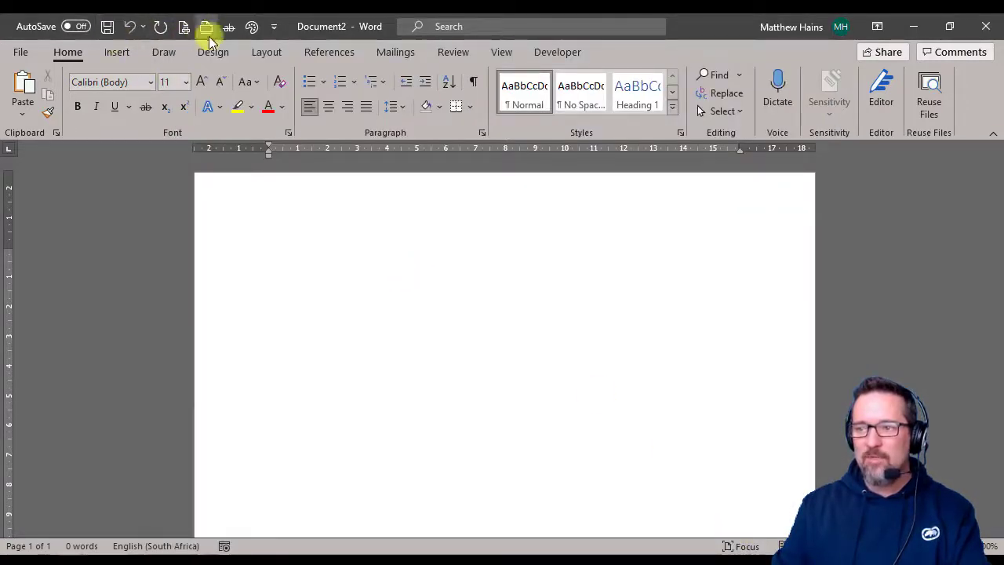
With the green pen, draw a row of three dots and a long curved stroke.
left_click(252, 29)
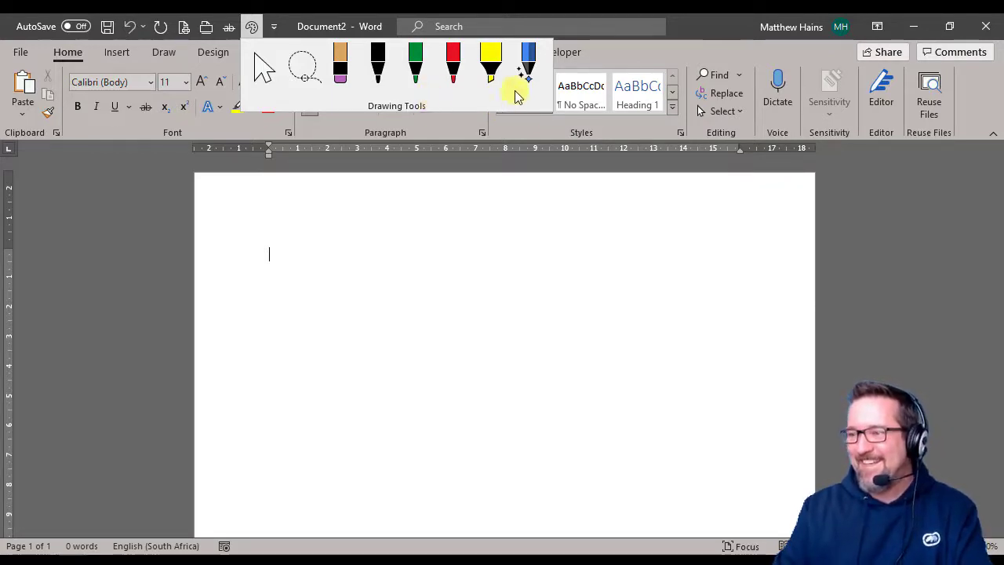
left_click(419, 72)
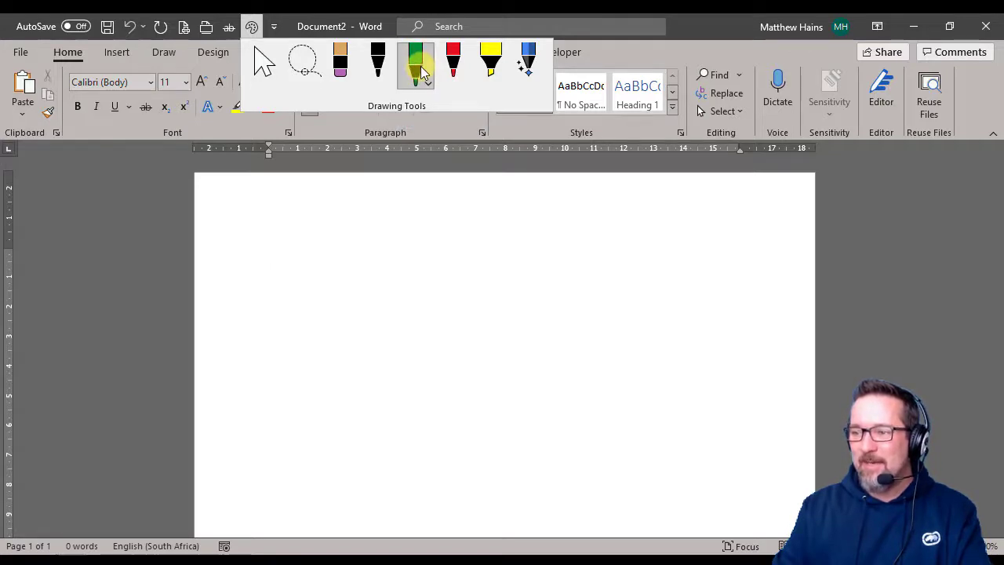
left_click(321, 236)
left_click(392, 238)
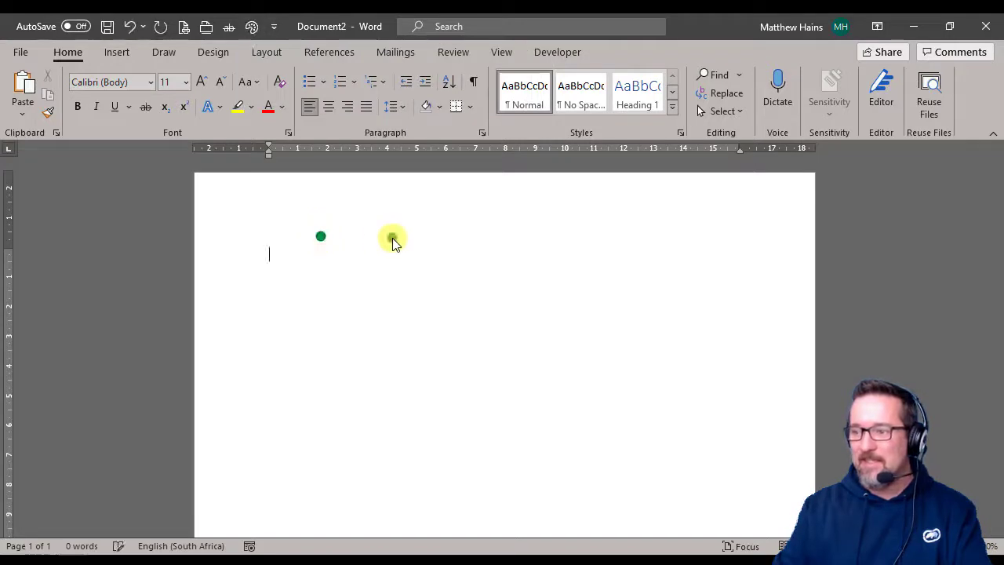
left_click(469, 240)
mouse_move(330, 270)
left_mouse_down()
mouse_move(377, 289)
mouse_move(573, 250)
mouse_move(447, 331)
mouse_move(414, 329)
left_mouse_up()
Scatter six more green dots, draw a green tick stroke and add another dot.
left_click(379, 312)
left_click(423, 307)
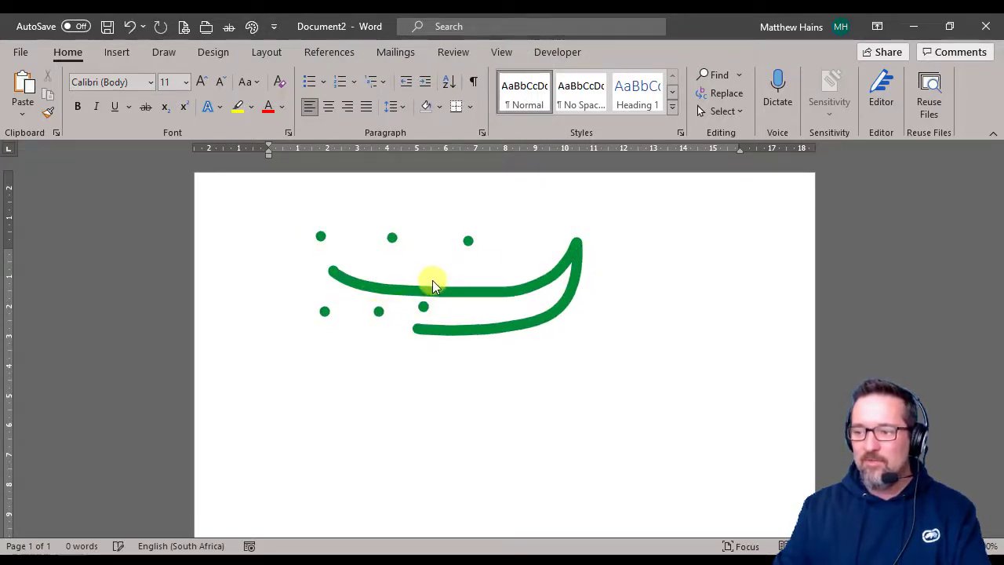
left_click(444, 267)
left_click(507, 250)
left_click(528, 225)
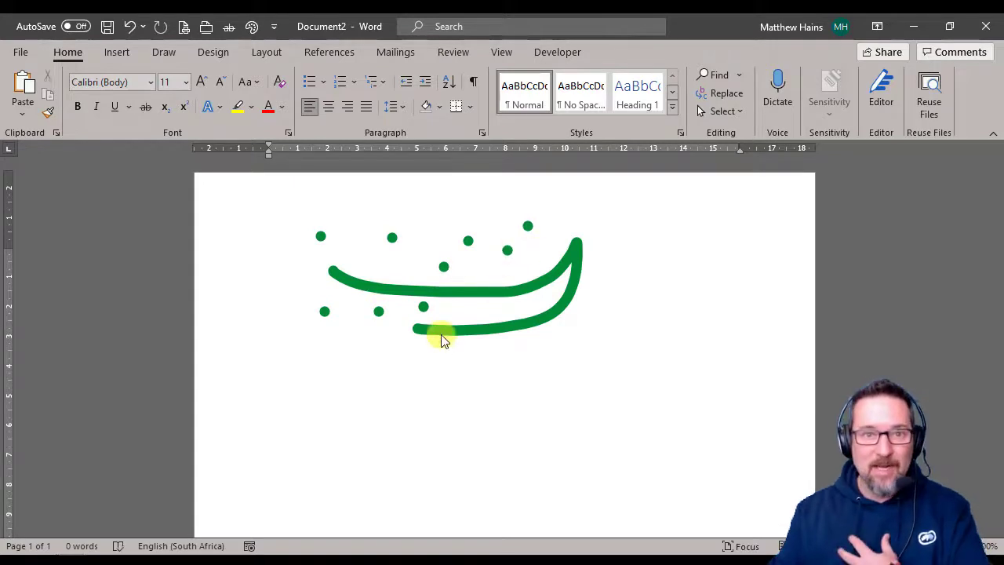
left_click(413, 193)
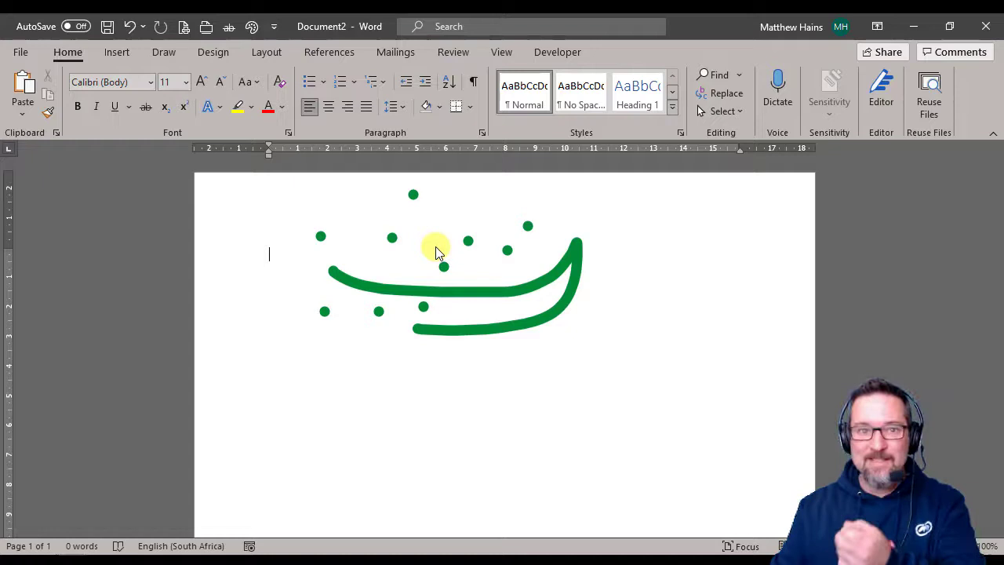
mouse_move(435, 229)
left_mouse_down()
mouse_move(512, 224)
mouse_move(531, 209)
mouse_move(605, 198)
left_mouse_up()
left_click(543, 214)
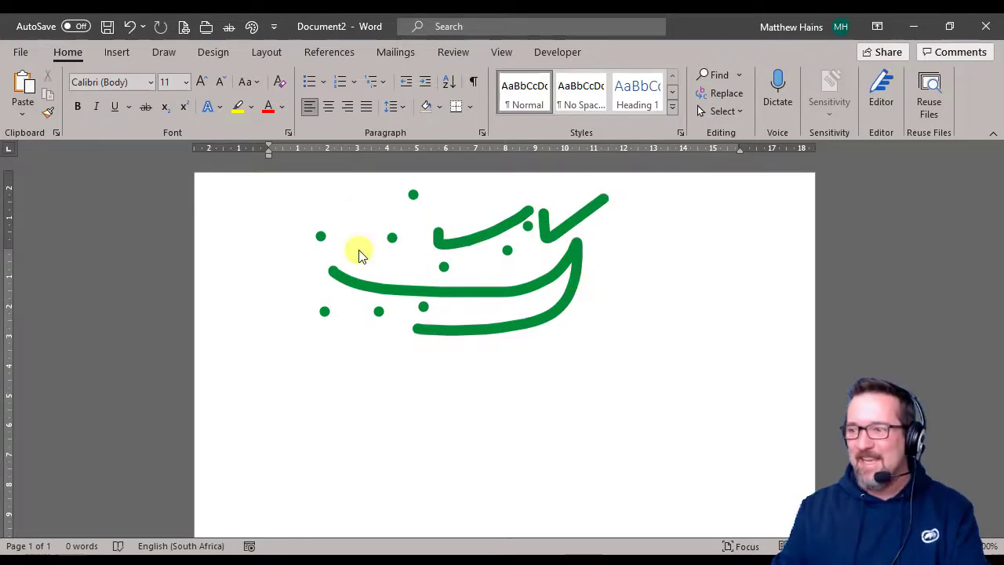
left_click(251, 25)
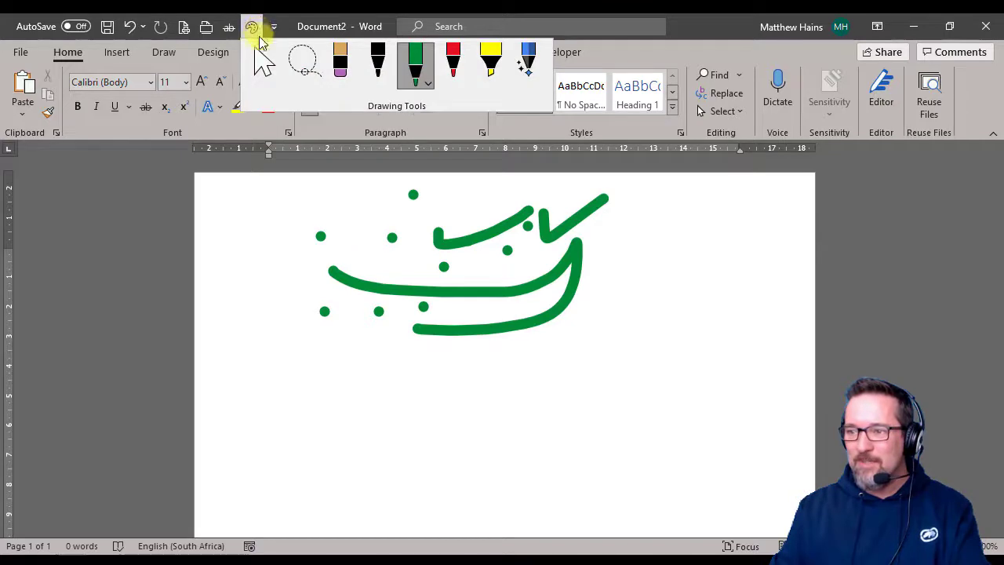
Add three more green dots to the right of and below the drawing.
left_click(427, 86)
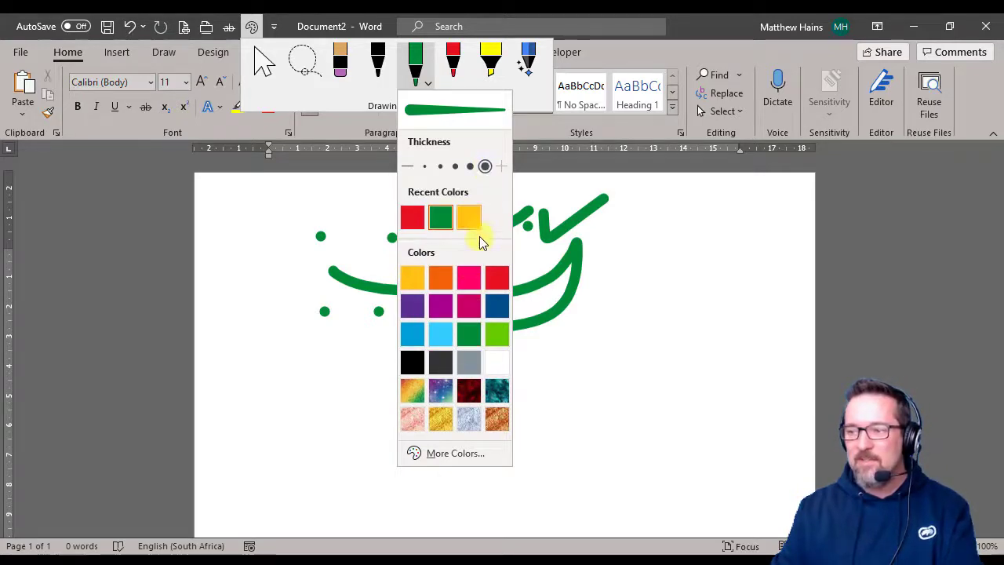
left_click(640, 258)
left_click(611, 317)
left_click(447, 382)
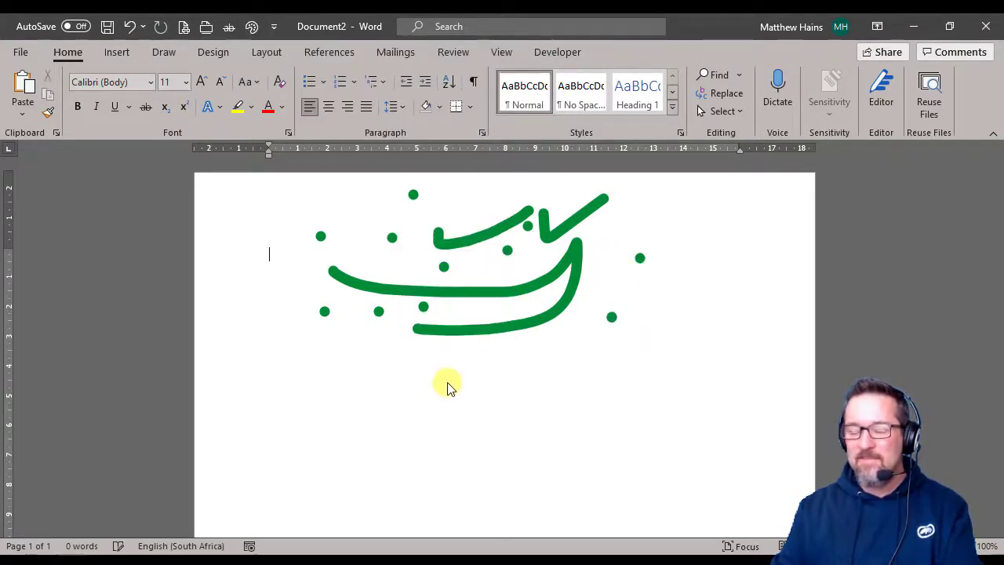
Switch to the red pen and add red dots plus a horizontal red line below the drawing.
left_click(251, 27)
left_click(453, 63)
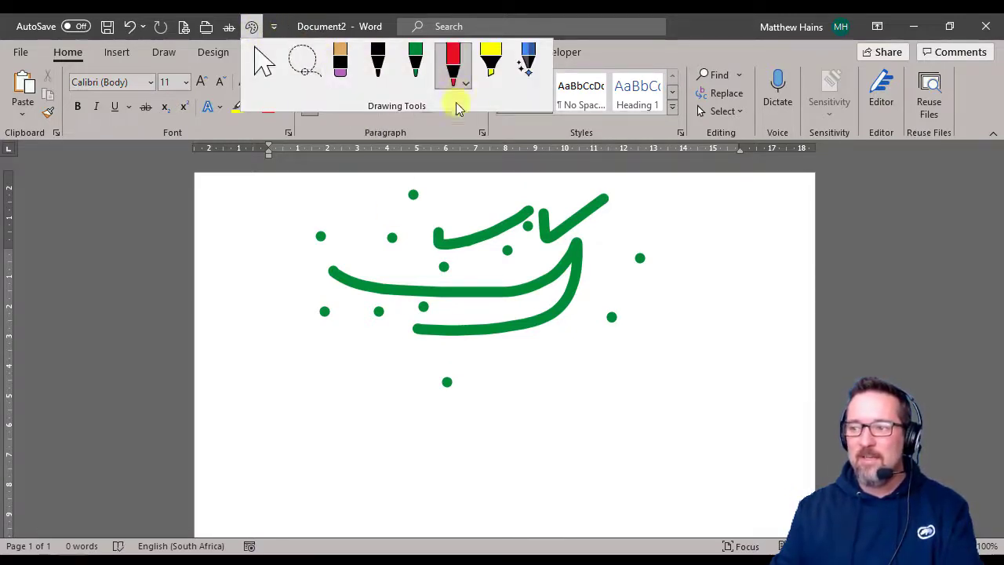
left_click(404, 249)
left_click(509, 315)
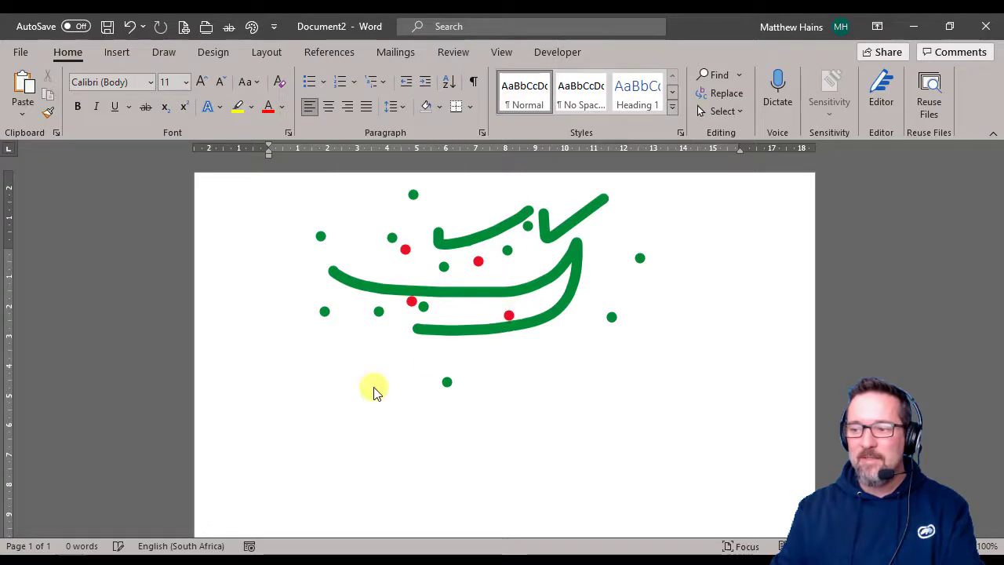
left_click(373, 387)
left_click(501, 384)
left_click_drag(369, 354, 454, 354)
left_click(504, 353)
left_click(572, 365)
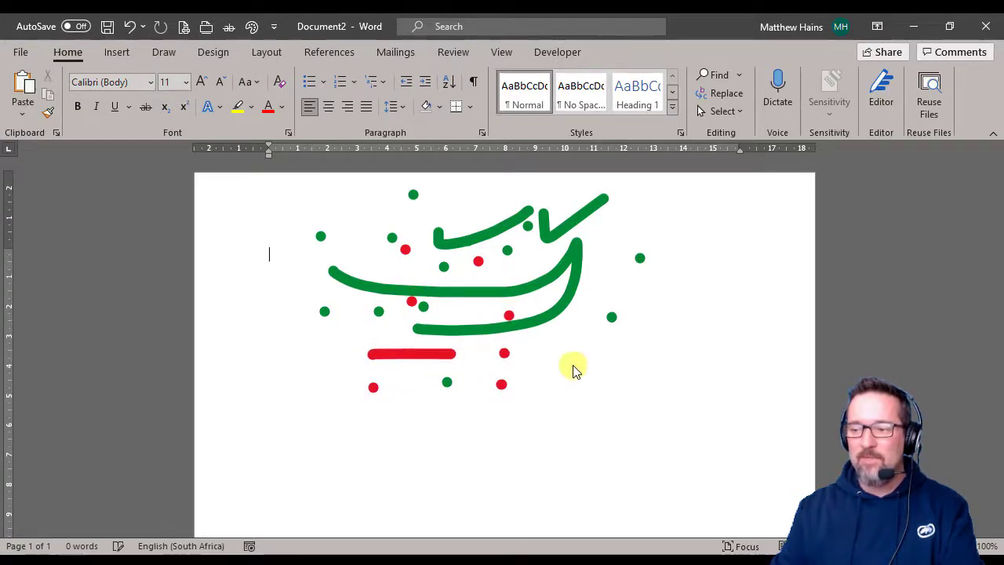
left_click(518, 405)
Scribble with the yellow highlighter, then switch to the CAT Gr11 Term 2 Test document.
left_click(251, 28)
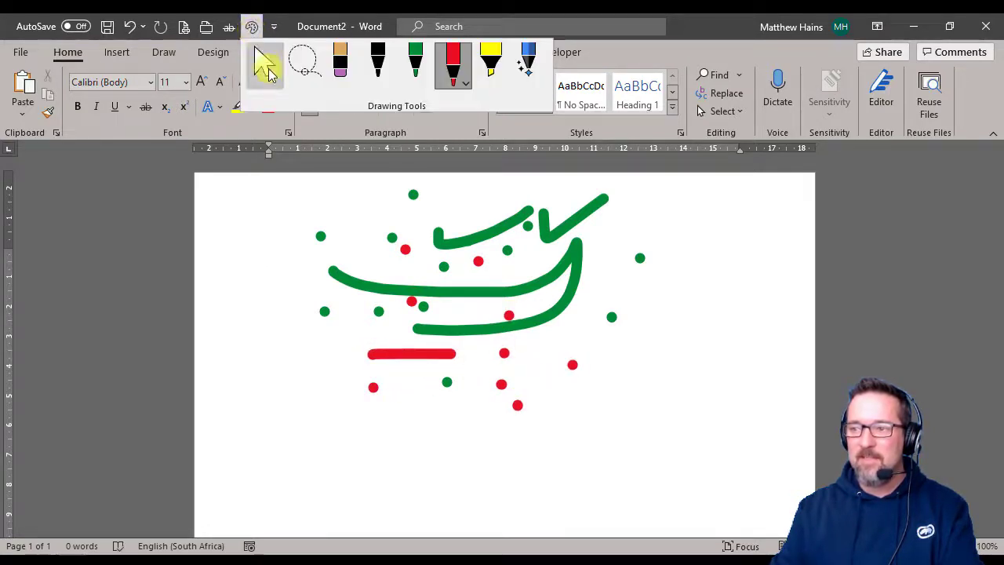
left_click(491, 63)
mouse_move(335, 202)
left_mouse_down()
mouse_move(291, 228)
mouse_move(588, 306)
mouse_move(567, 401)
mouse_move(530, 362)
mouse_move(676, 414)
mouse_move(446, 309)
mouse_move(387, 189)
left_mouse_up()
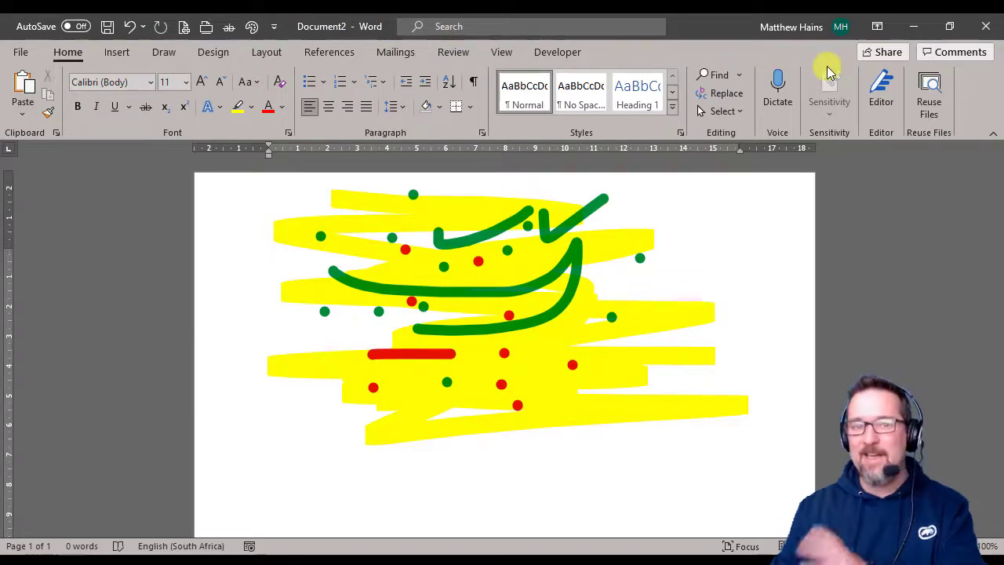
key("alt+Tab")
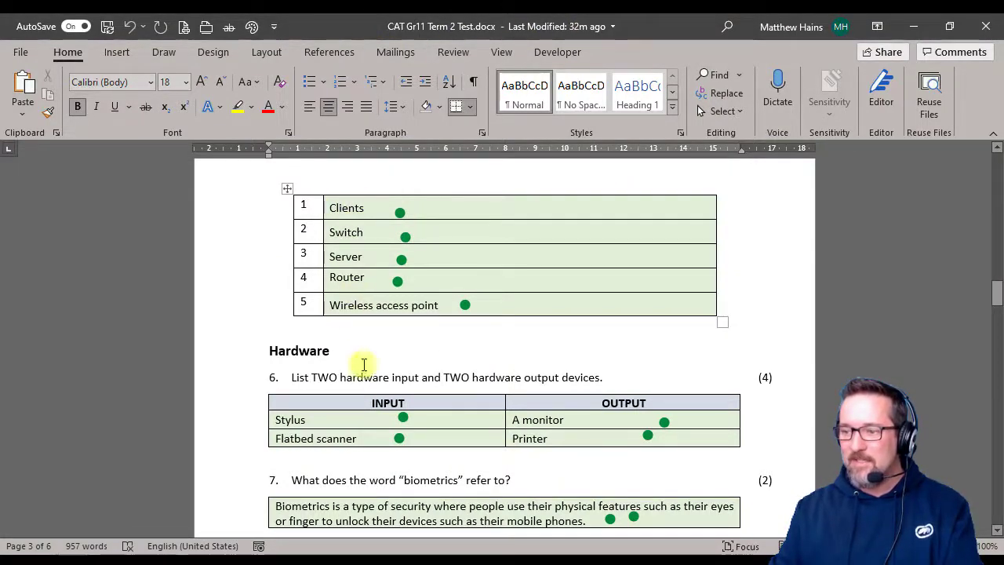
With the red pen, dot question 9's Temporary storage answer as wrong.
scroll(396, 416, "down", 2)
scroll(396, 415, "down", 6)
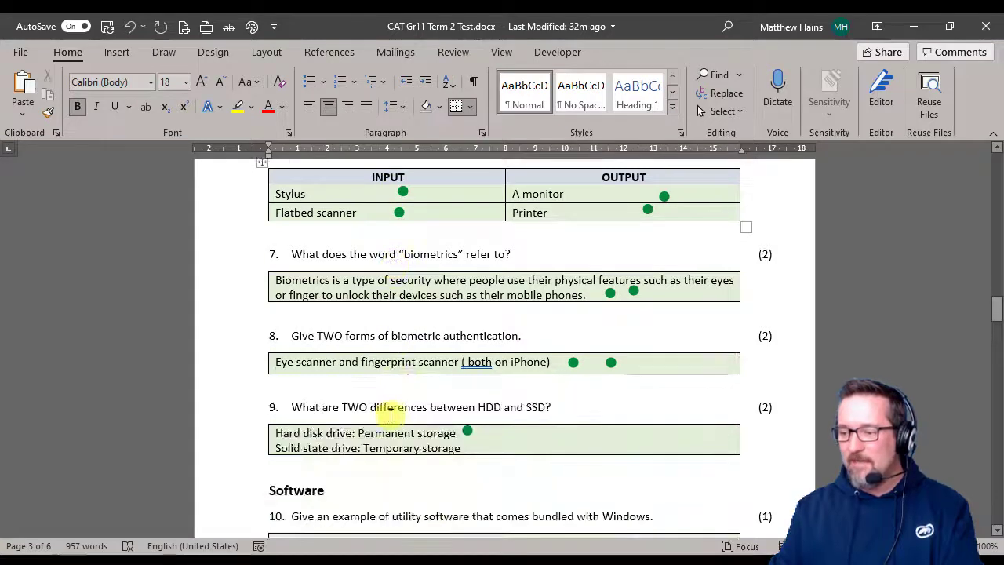
left_click(252, 27)
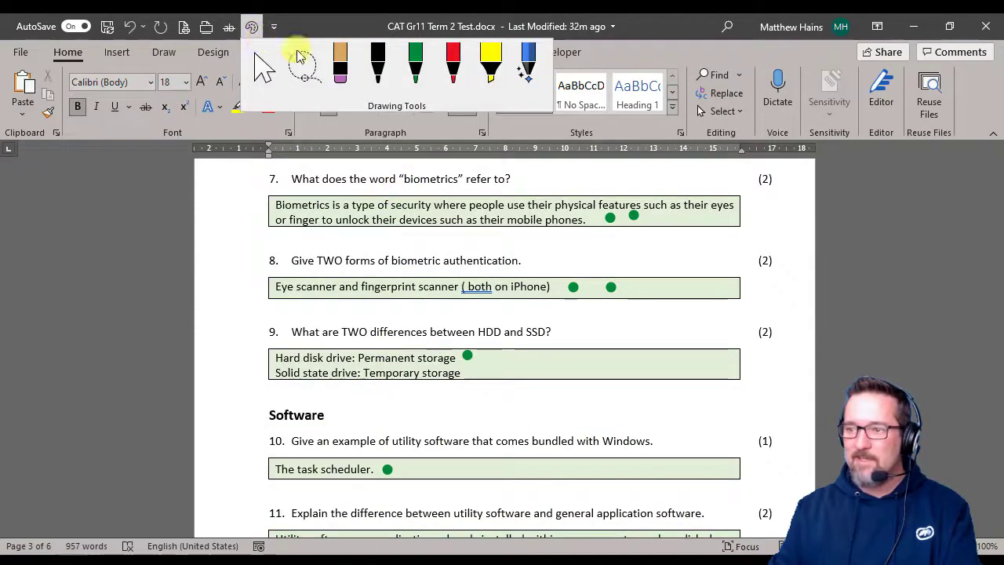
left_click(453, 62)
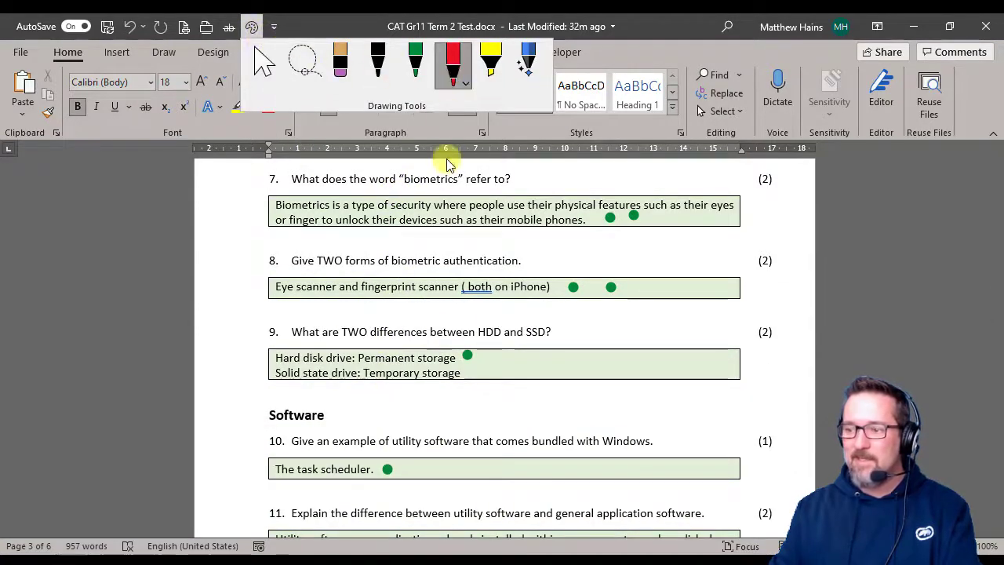
left_click(467, 372)
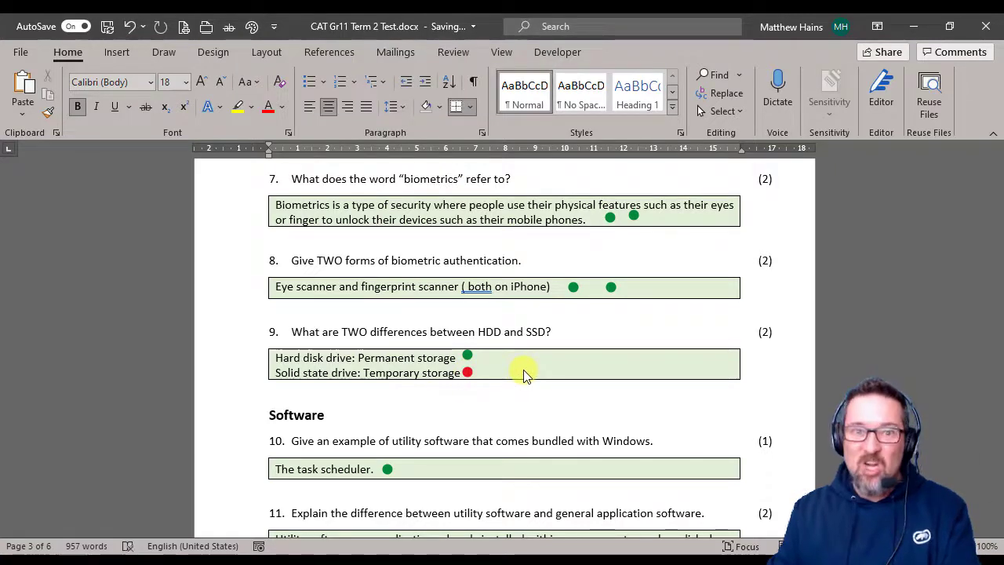
Discard a stray red loop and mark question 11's answer with a red dot.
scroll(466, 394, "down", 3)
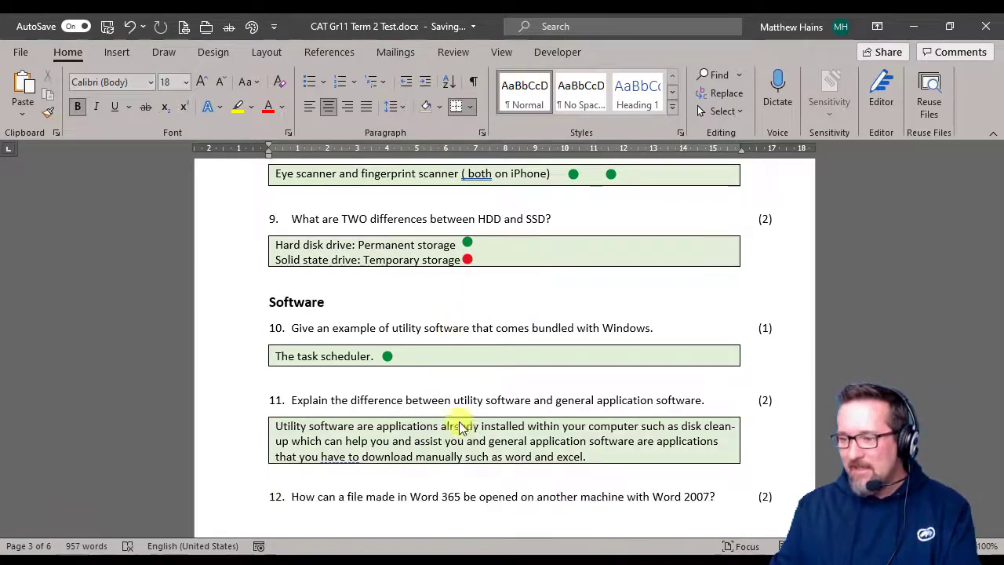
mouse_move(594, 451)
left_mouse_down()
mouse_move(506, 423)
mouse_move(263, 445)
left_mouse_up()
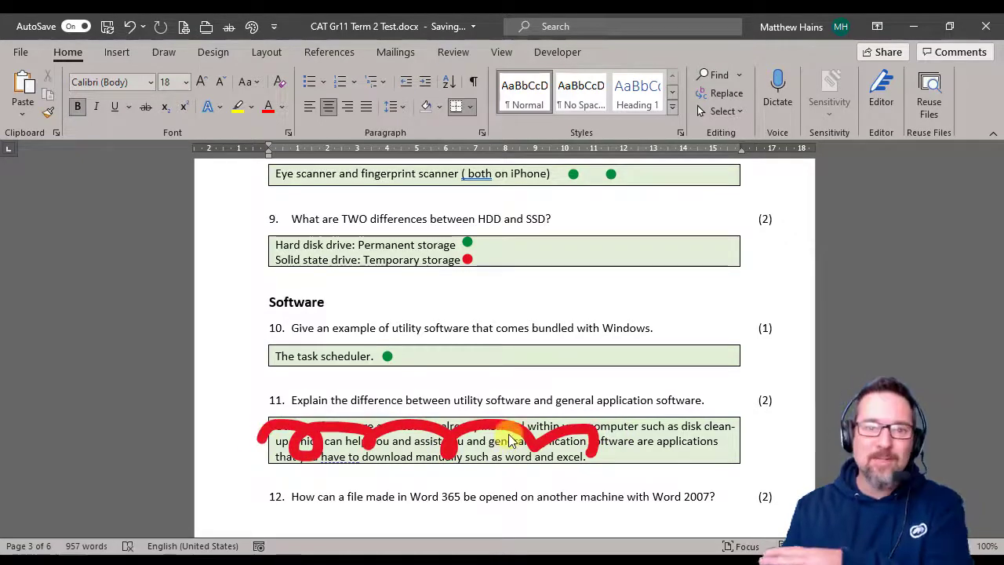
key("Escape")
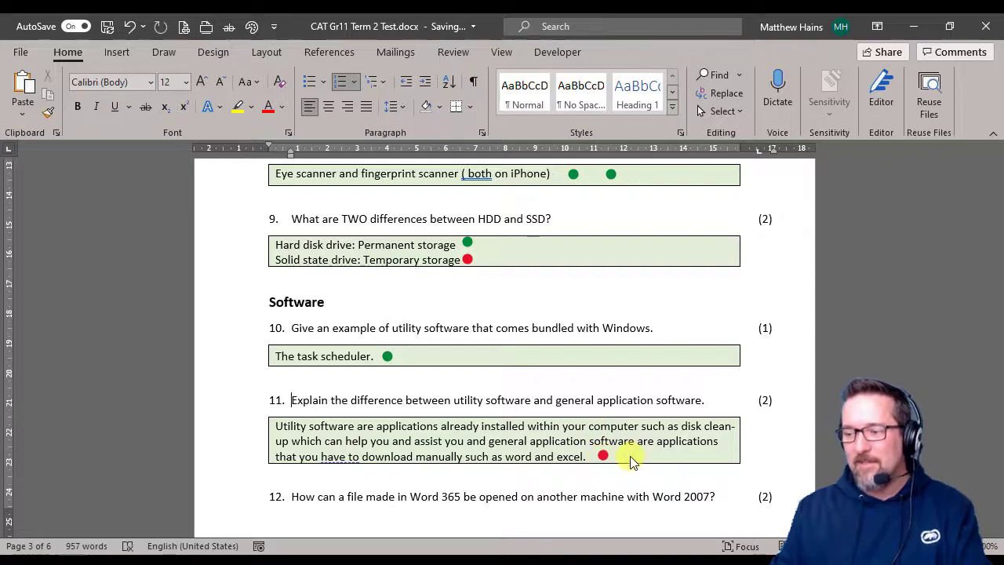
left_click(630, 455)
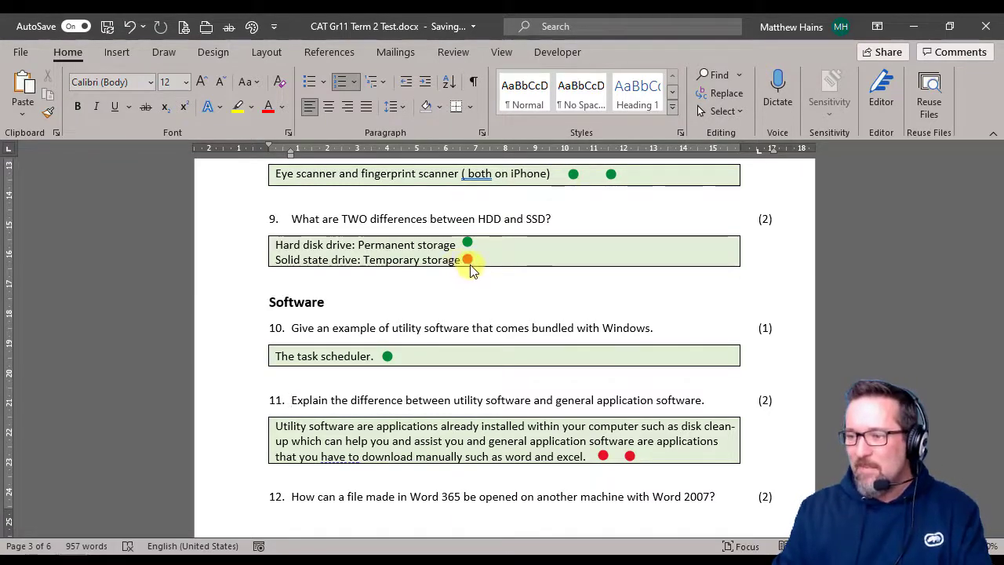
scroll(560, 385, "down", 1)
scroll(560, 388, "up", 3)
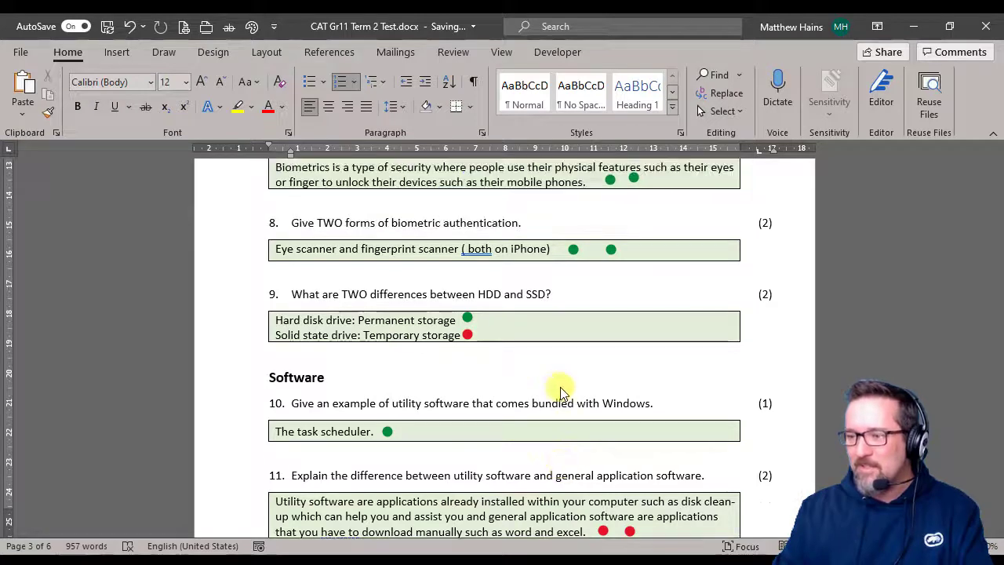
left_click(252, 29)
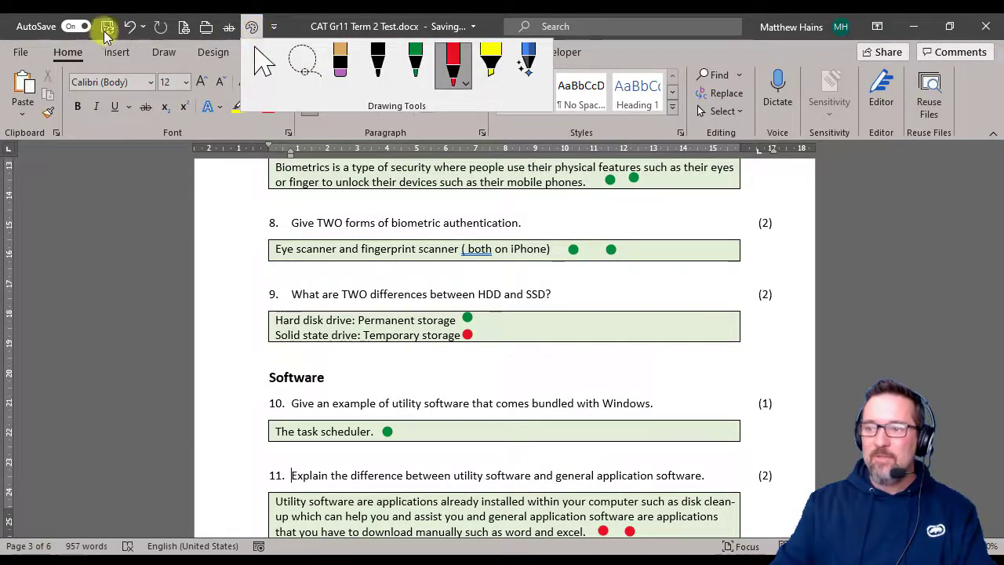